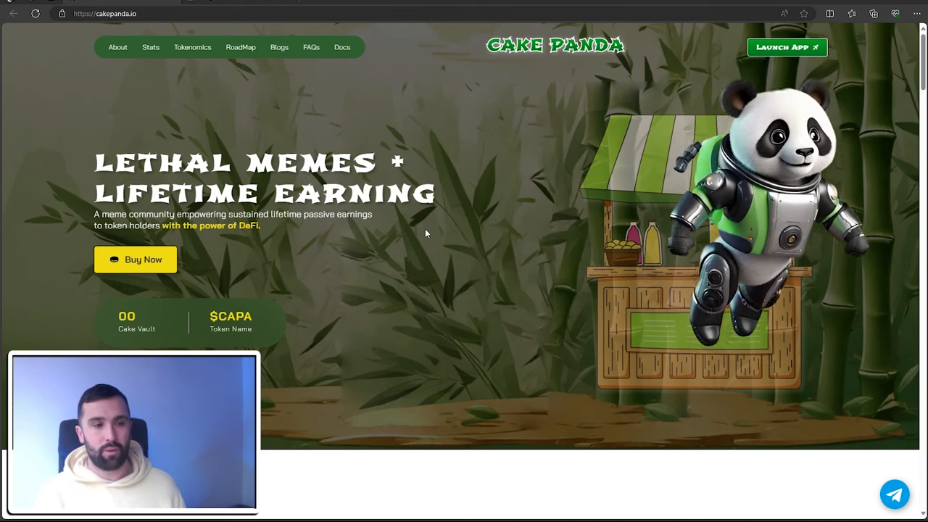
scroll(425, 228, "down", 5)
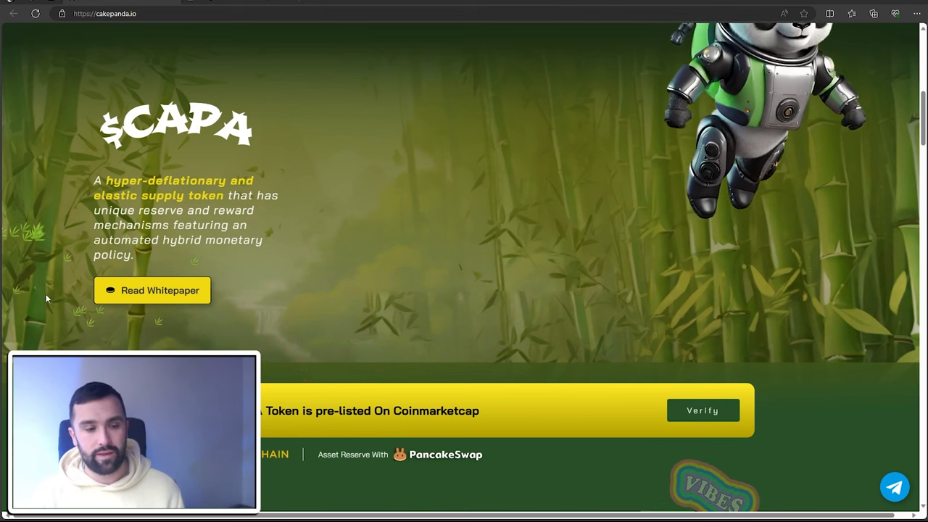
scroll(46, 297, "down", 1)
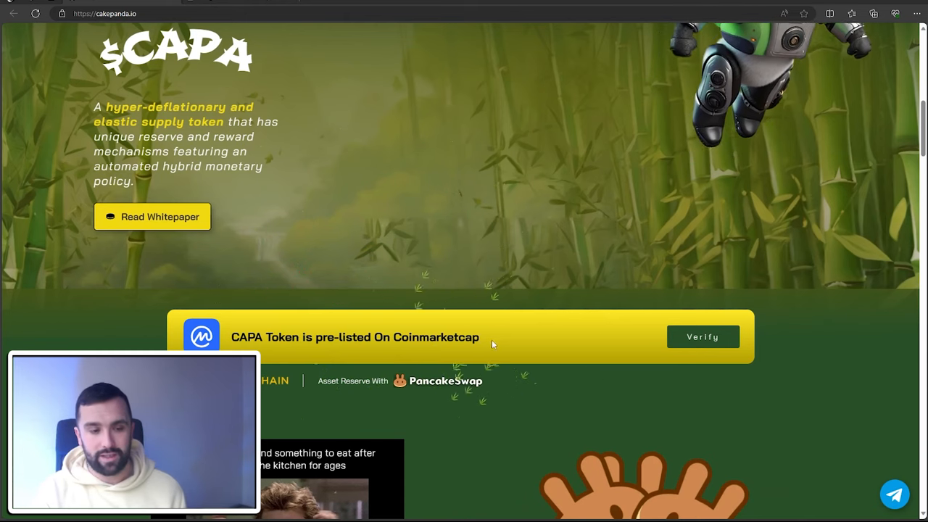
scroll(491, 339, "down", 1)
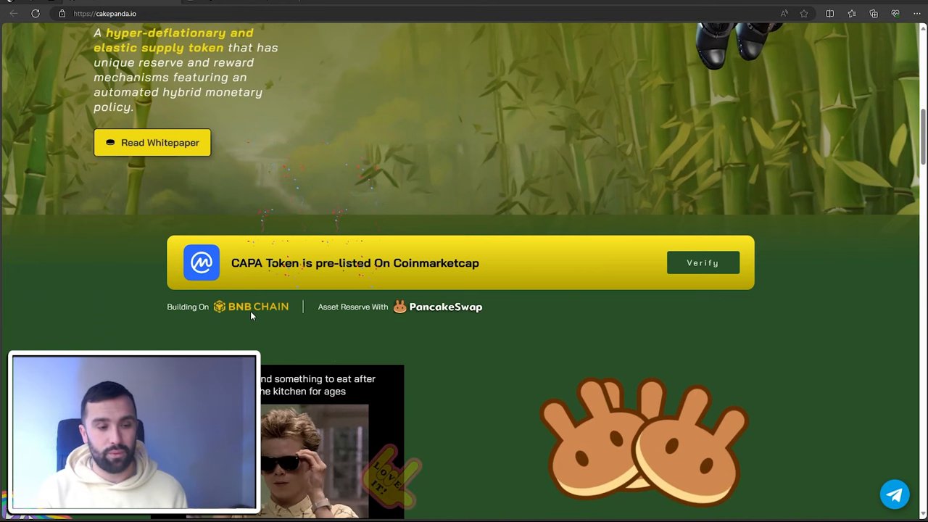
scroll(538, 296, "down", 3)
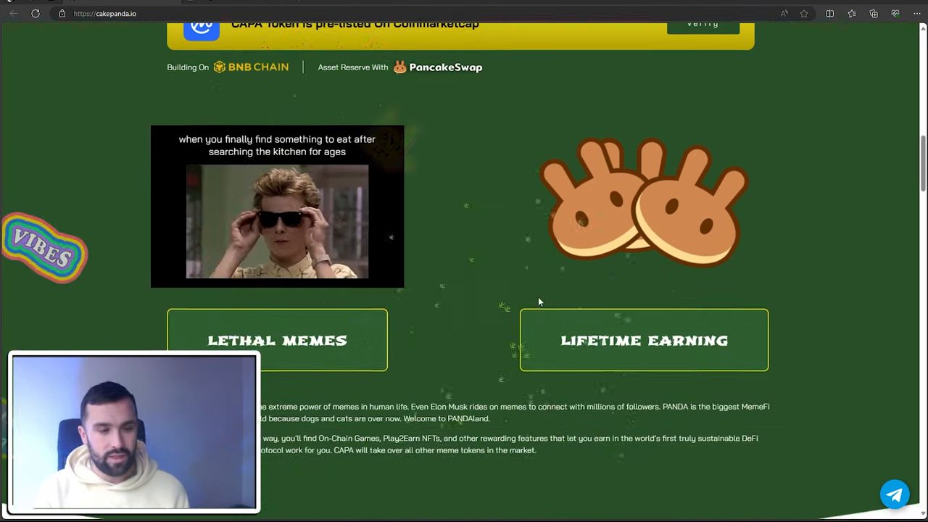
scroll(538, 296, "down", 1)
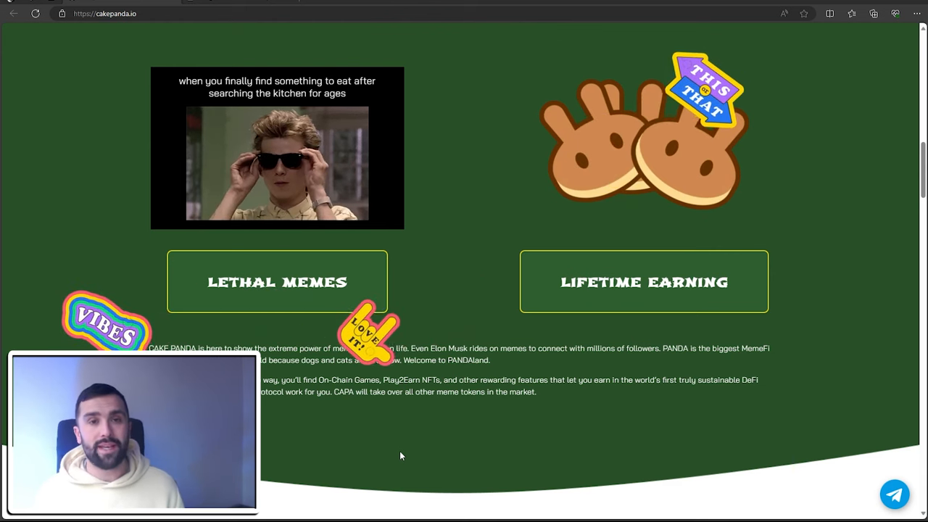
scroll(400, 451, "down", 6)
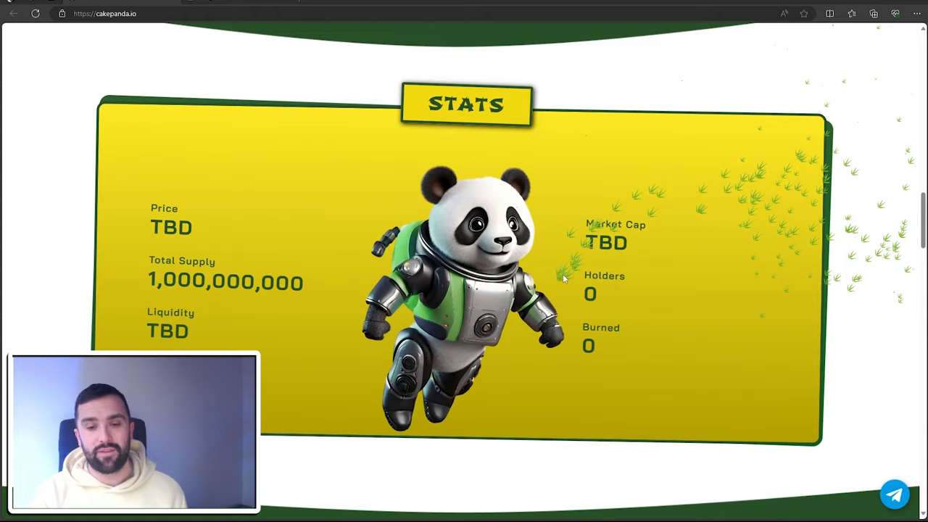
scroll(400, 451, "down", 1)
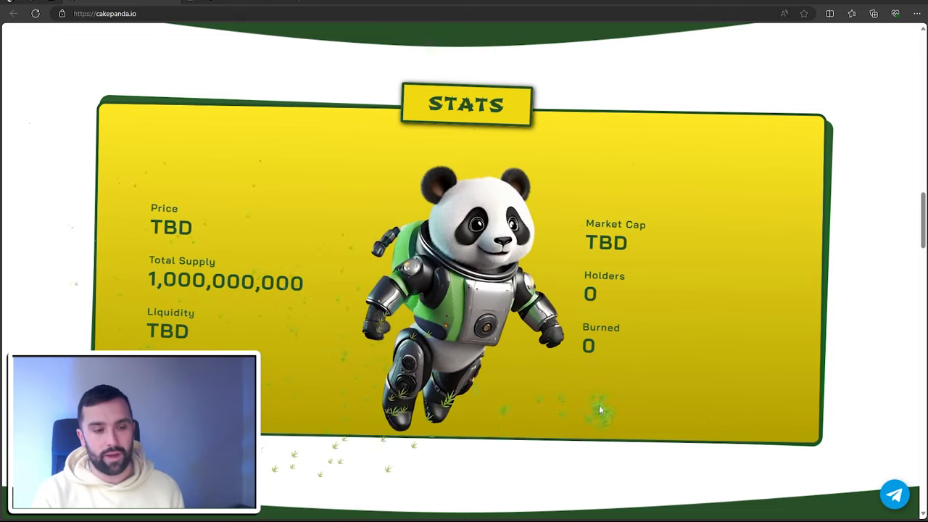
scroll(879, 305, "down", 5)
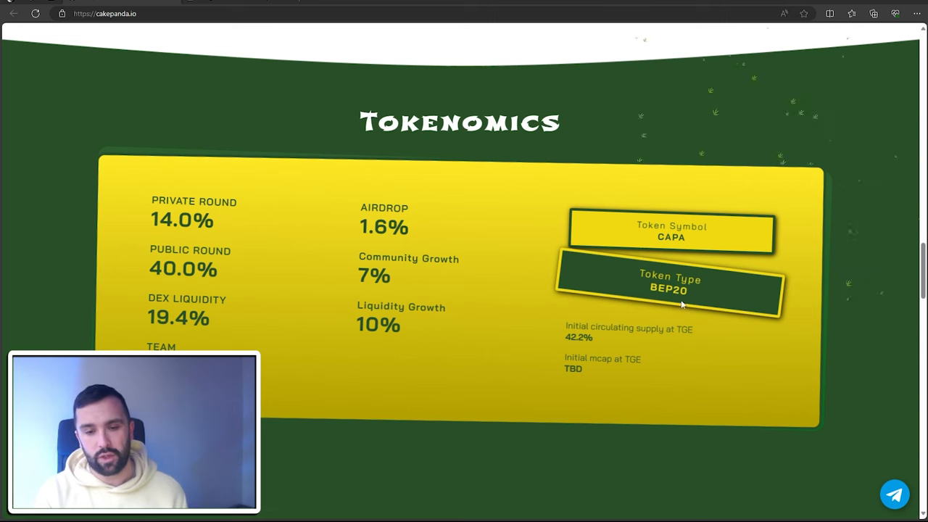
scroll(702, 291, "down", 4)
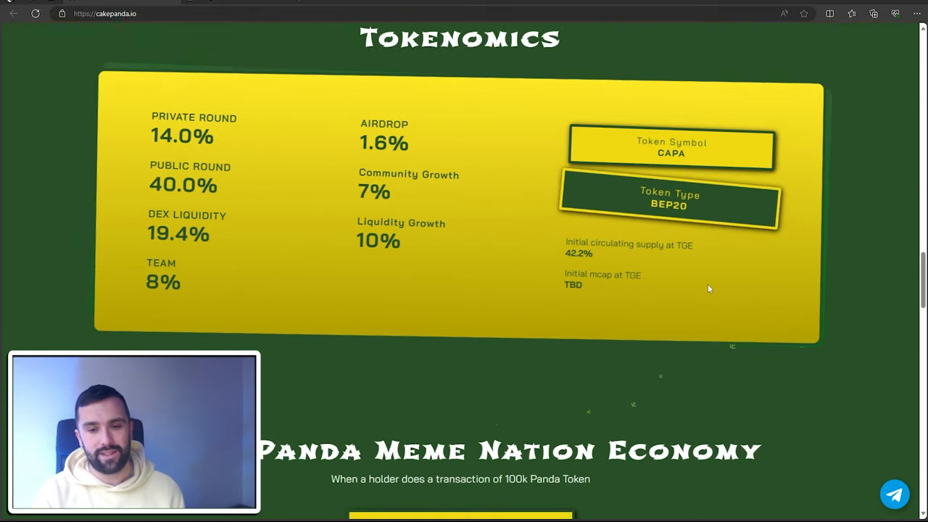
scroll(708, 283, "down", 4)
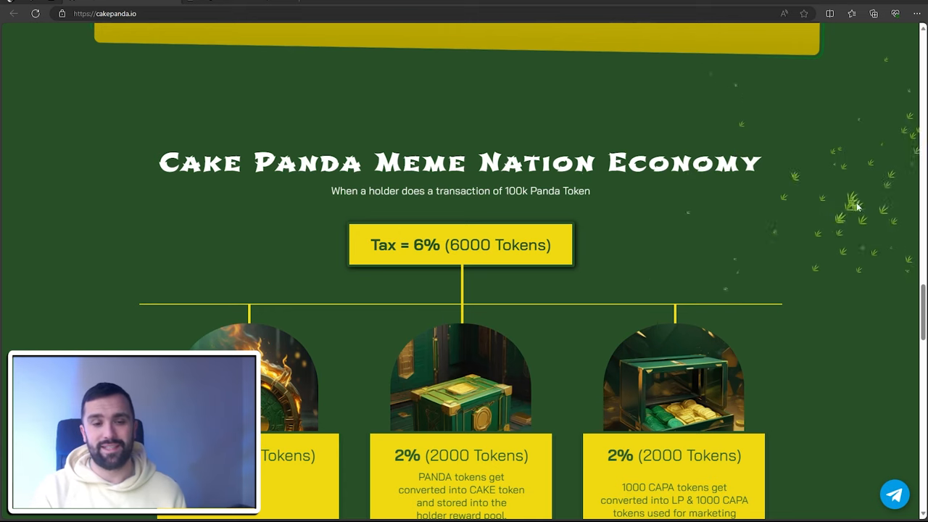
scroll(856, 211, "down", 1)
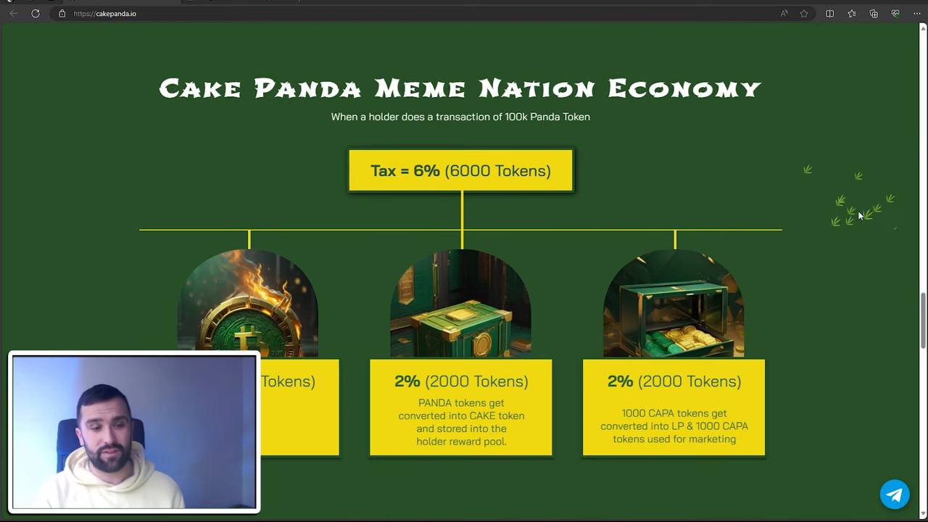
scroll(860, 215, "down", 1)
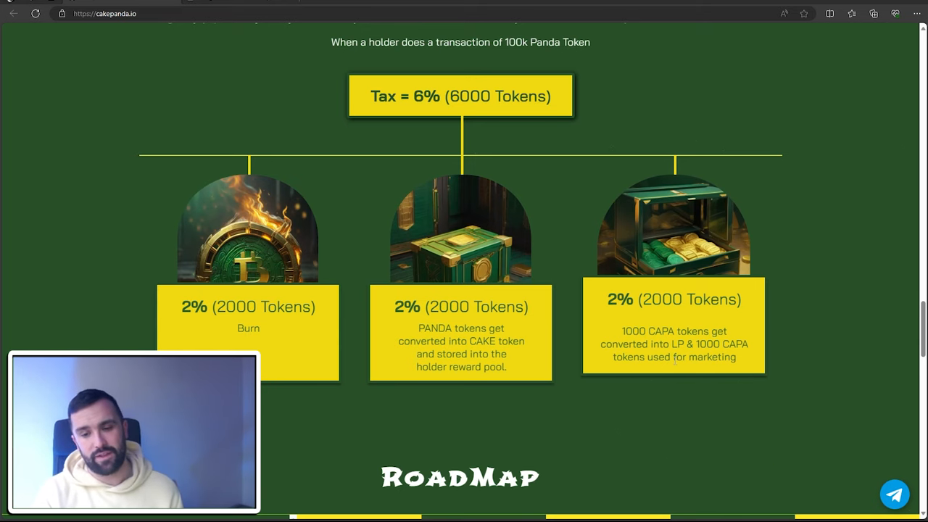
scroll(700, 355, "down", 3)
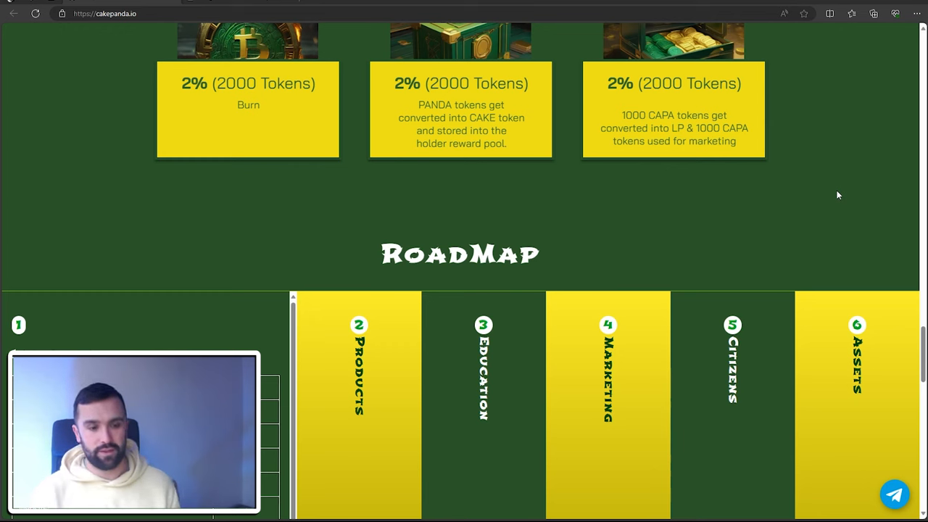
scroll(464, 217, "down", 3)
scroll(218, 181, "down", 3)
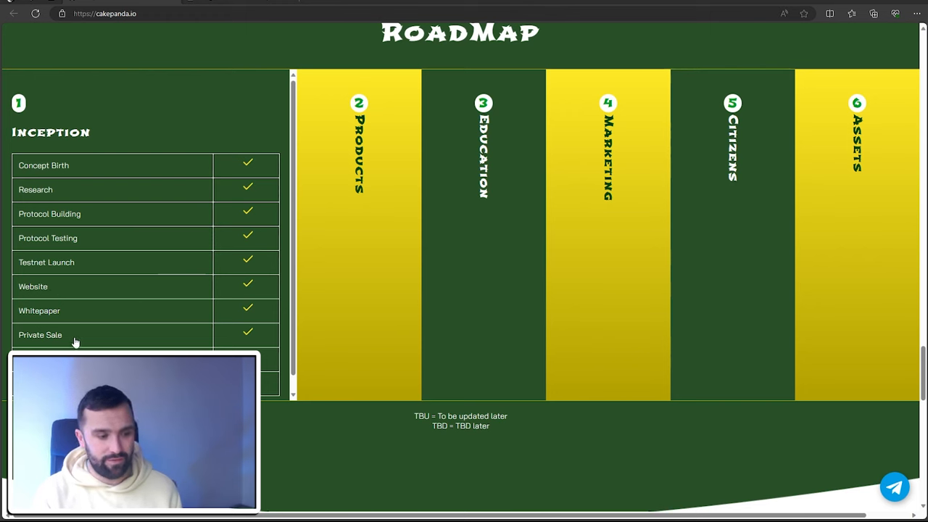
Step: Expand the Products, Education, Marketing and Citizens phases of the RoadMap in turn
left_click(355, 218)
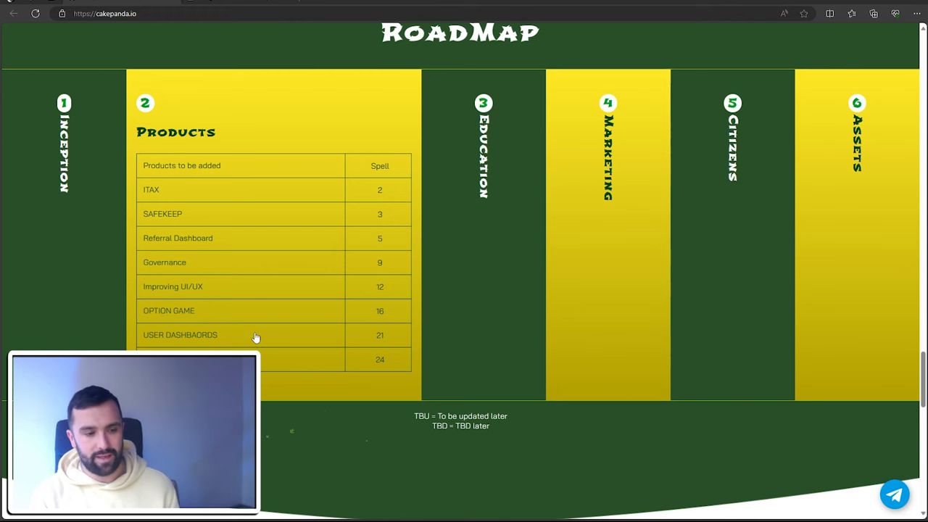
left_click(483, 181)
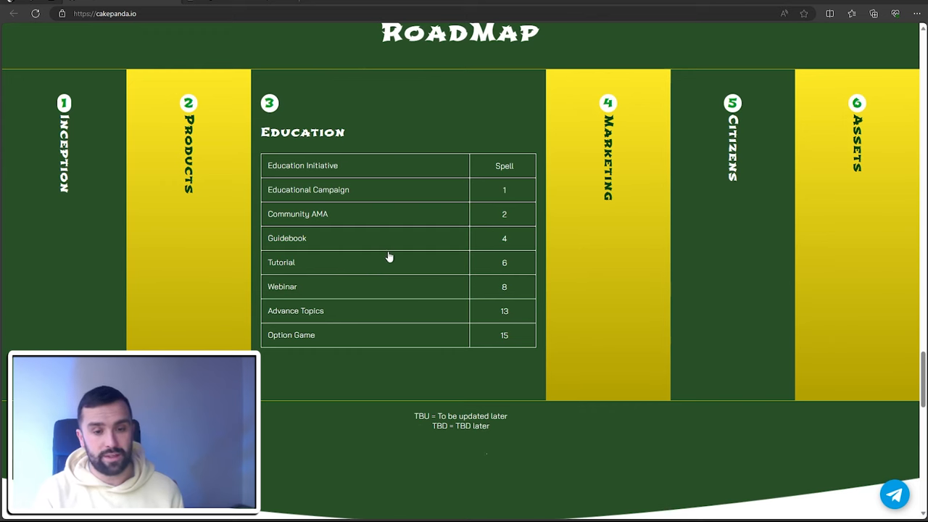
left_click(557, 223)
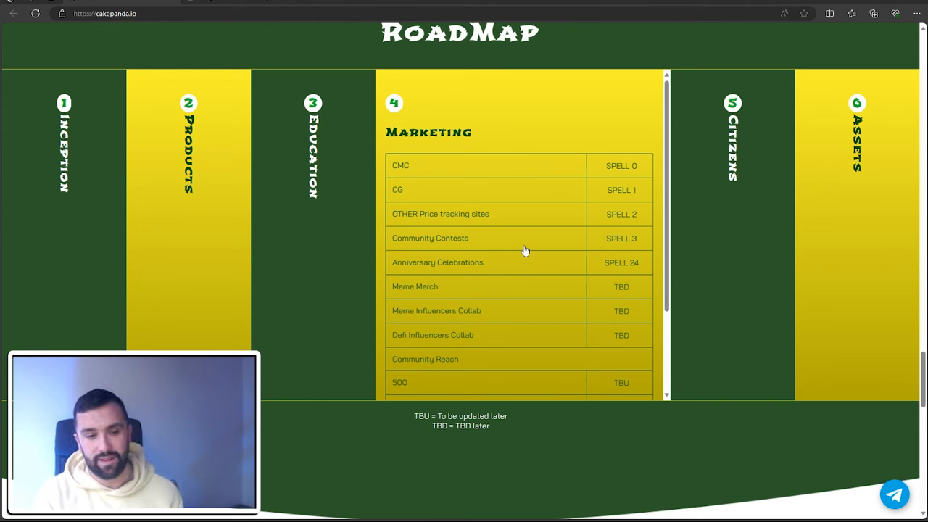
left_click(678, 196)
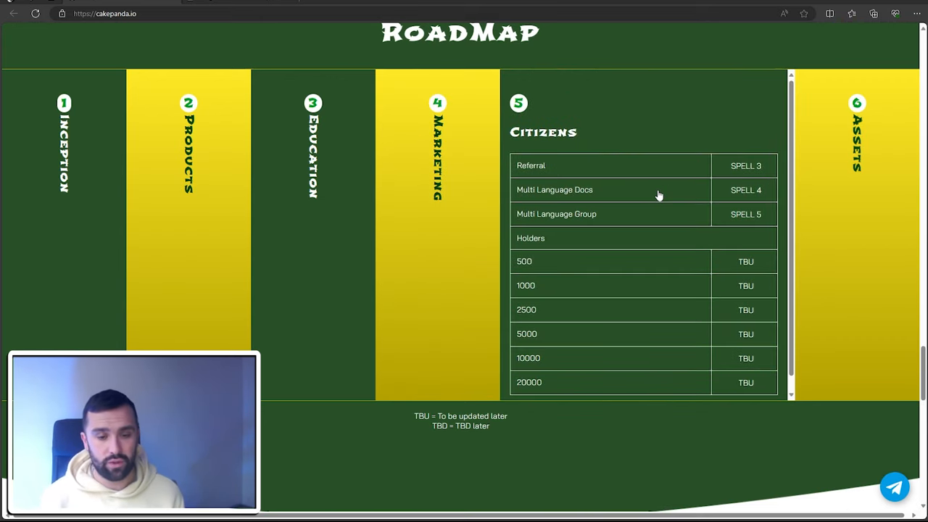
scroll(704, 232, "down", 1)
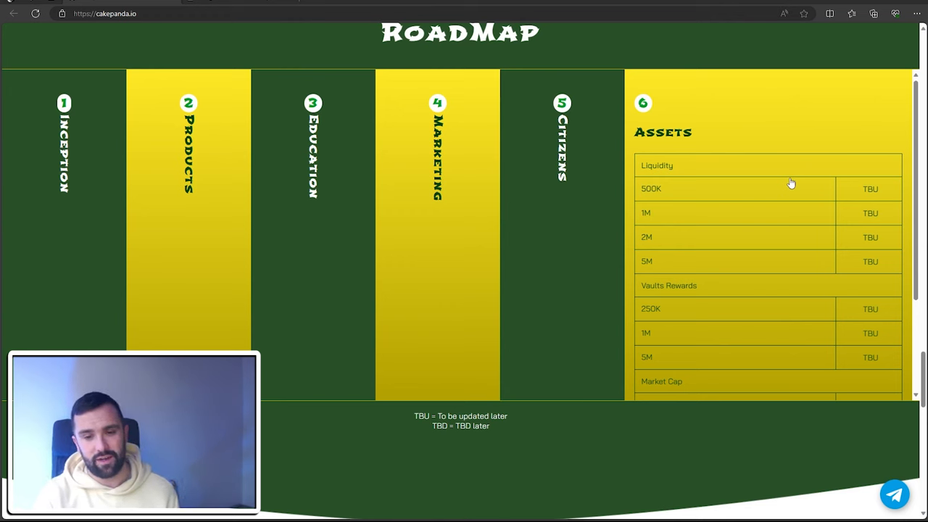
scroll(692, 323, "down", 1)
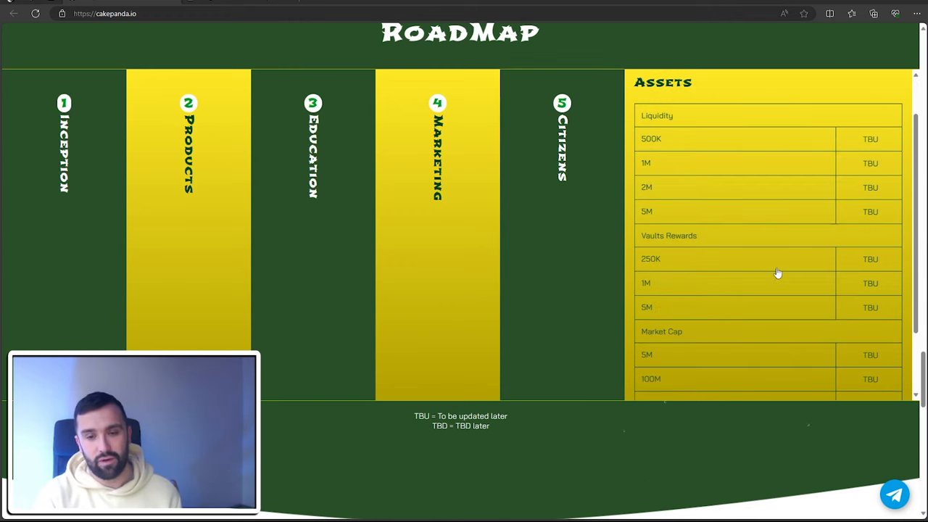
scroll(781, 273, "down", 1)
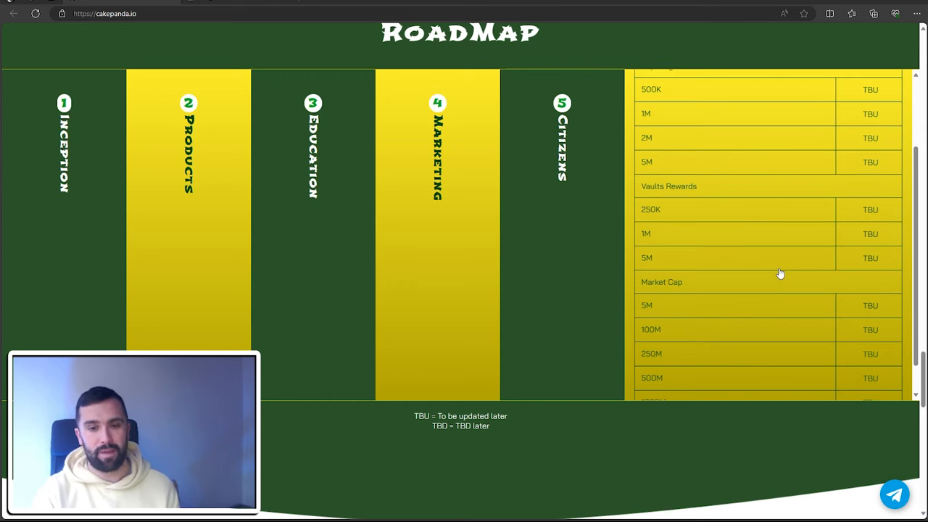
scroll(777, 271, "down", 1)
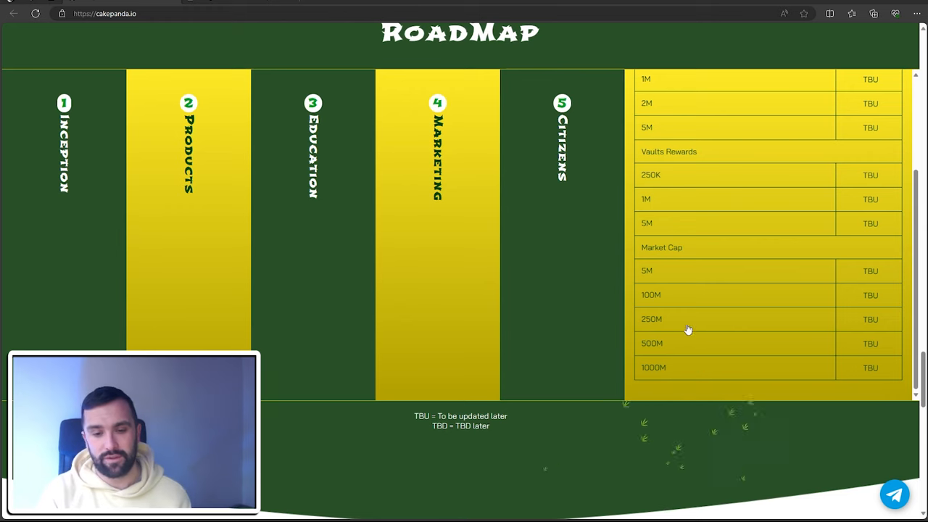
scroll(597, 427, "down", 10)
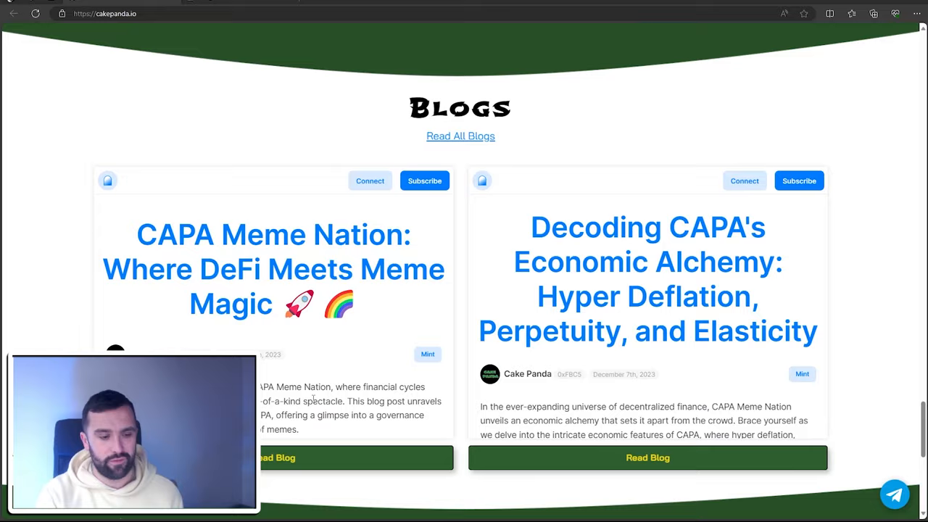
scroll(313, 398, "down", 1)
scroll(314, 397, "up", 1)
scroll(290, 326, "down", 1)
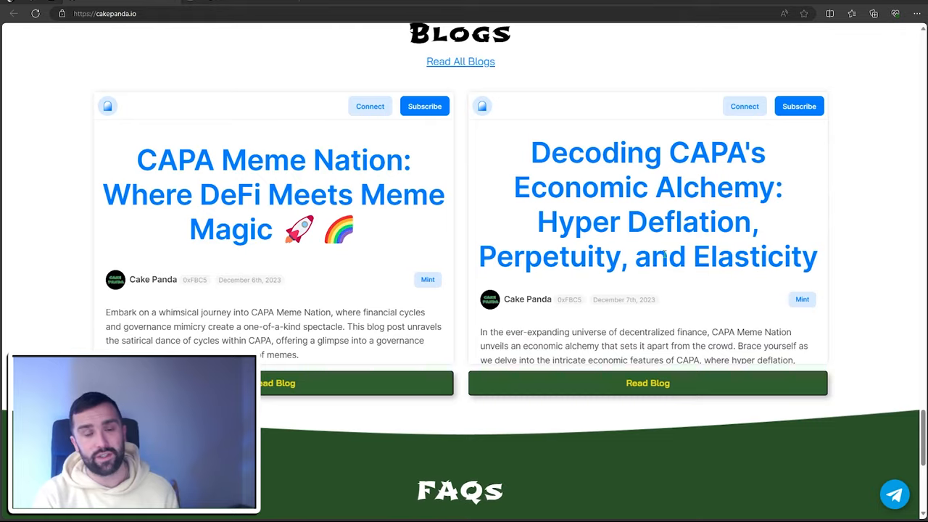
scroll(649, 210, "down", 3)
scroll(653, 210, "down", 3)
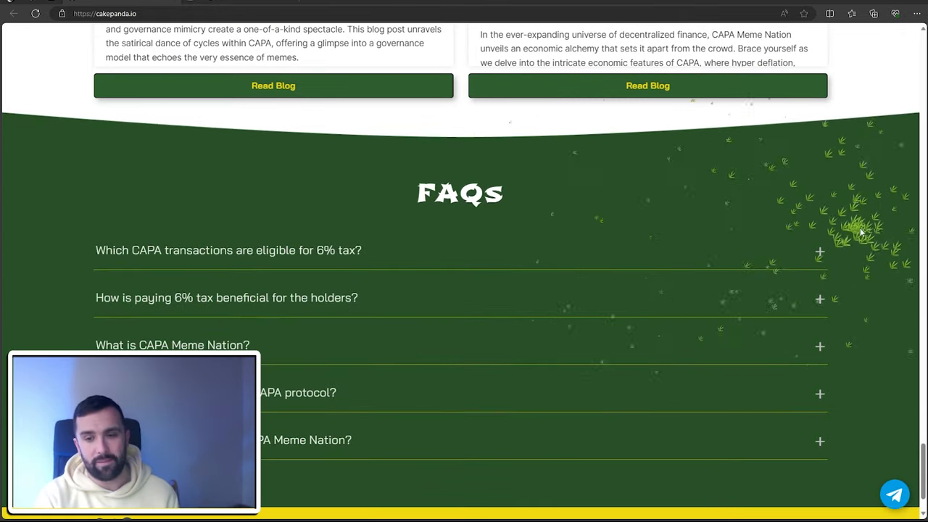
scroll(870, 210, "down", 3)
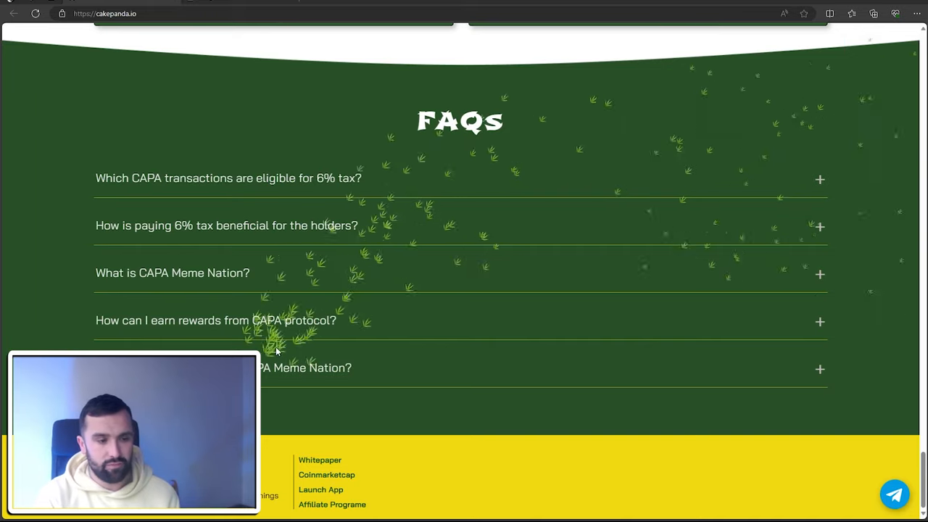
Step: Expand the 'What is CAPA Meme Nation?' FAQ to reveal its answer
left_click(219, 268)
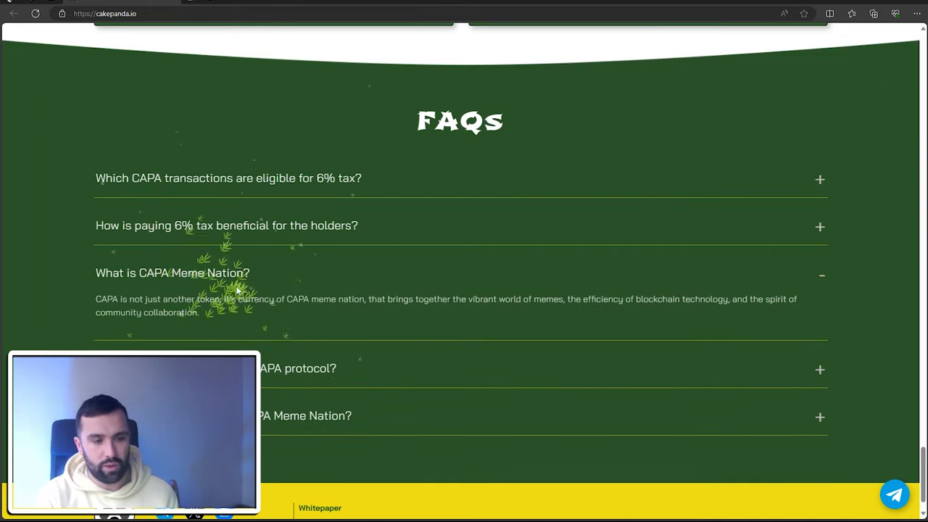